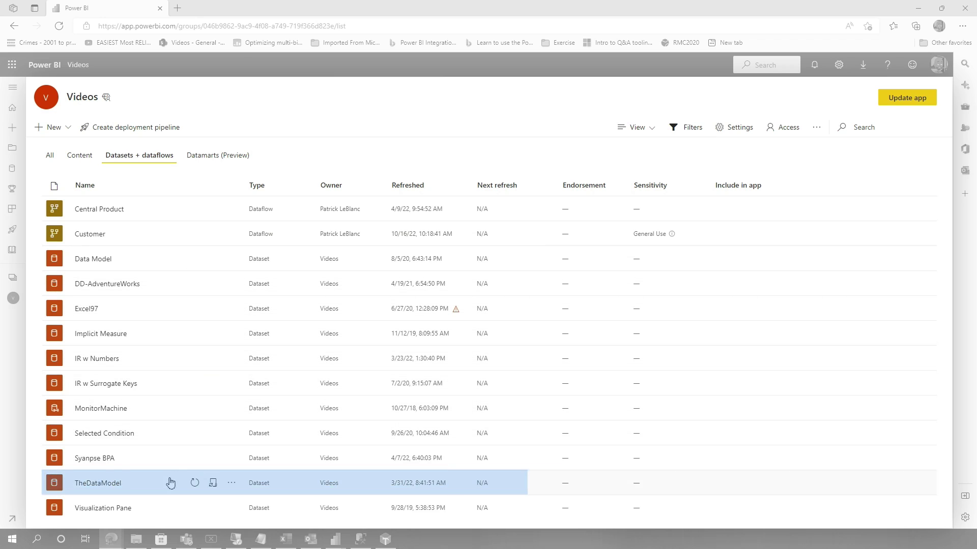
Step: Try downloading TheDataModel as a file, then launch Tabular Editor from Windows search
{"action": "left_click", "coordinate": [235, 484]}
{"action": "left_click", "coordinate": [273, 430]}
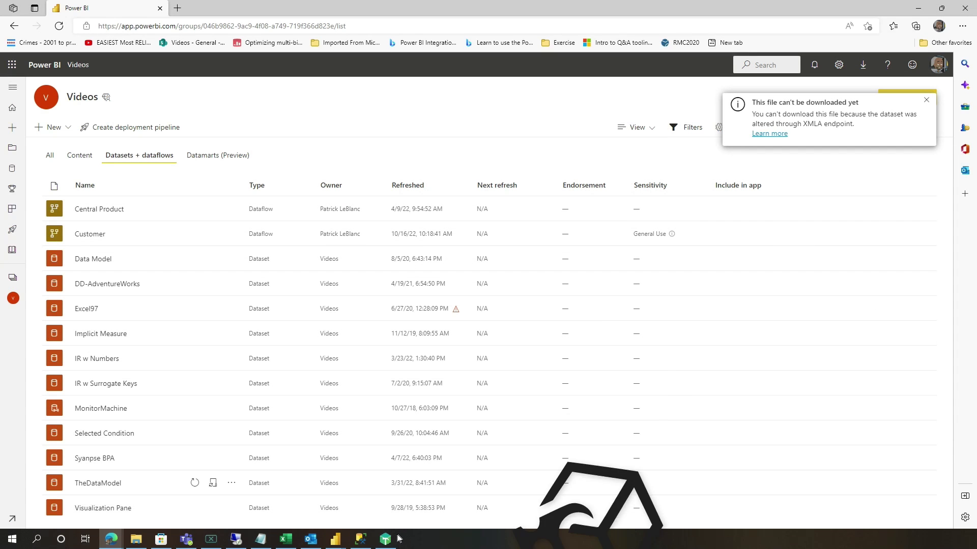
{"action": "left_click", "coordinate": [35, 540]}
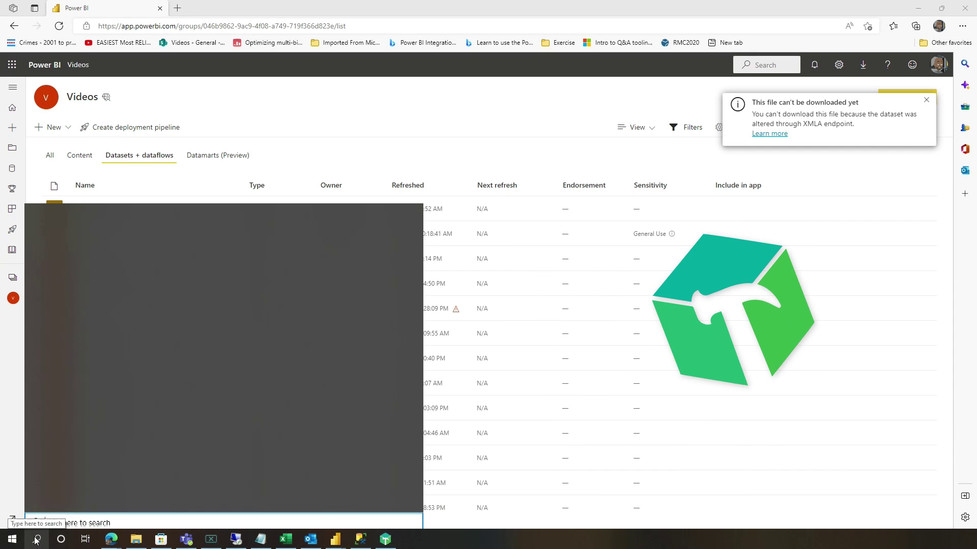
{"action": "type", "text": "tabular"}
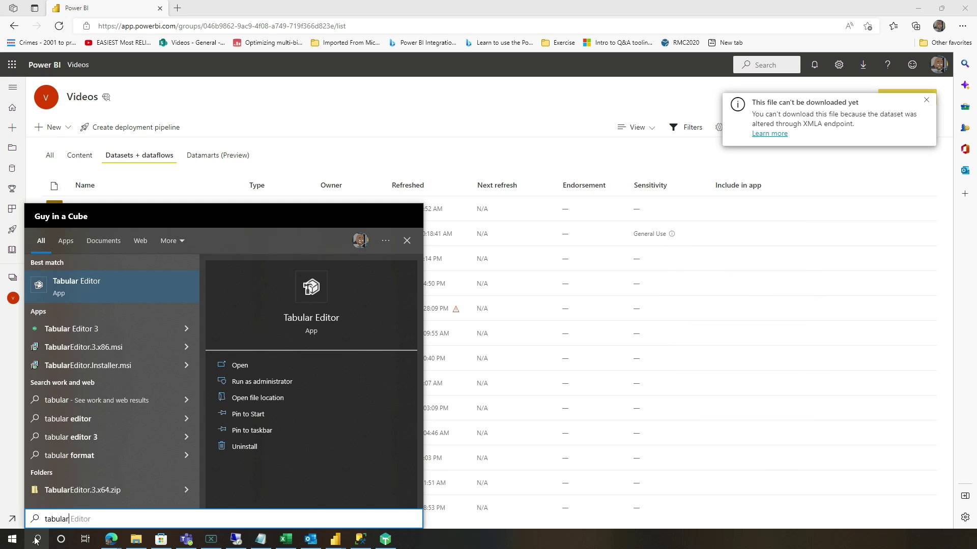
{"action": "key", "text": "Return"}
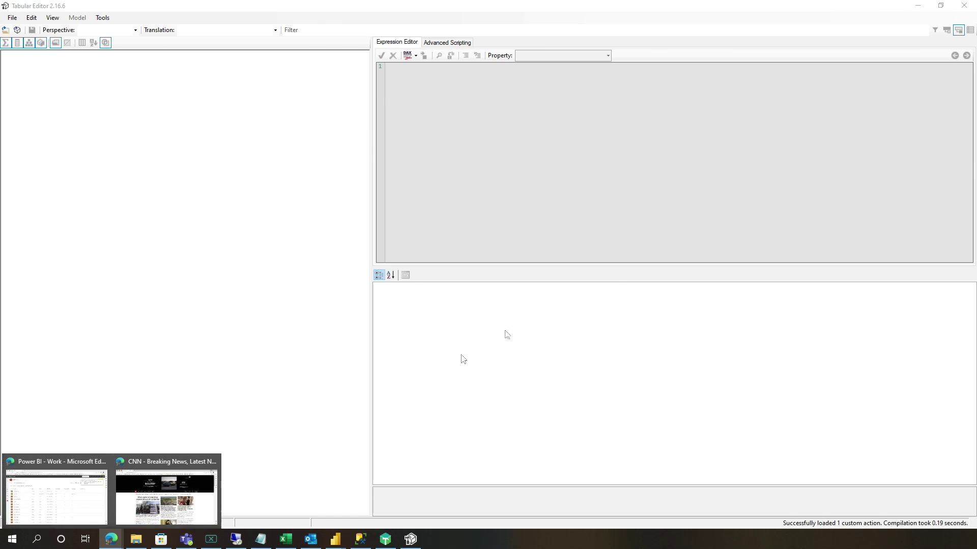
Step: Copy the Workspace Connection from the Videos workspace's Premium settings
{"action": "key", "text": "alt+Tab"}
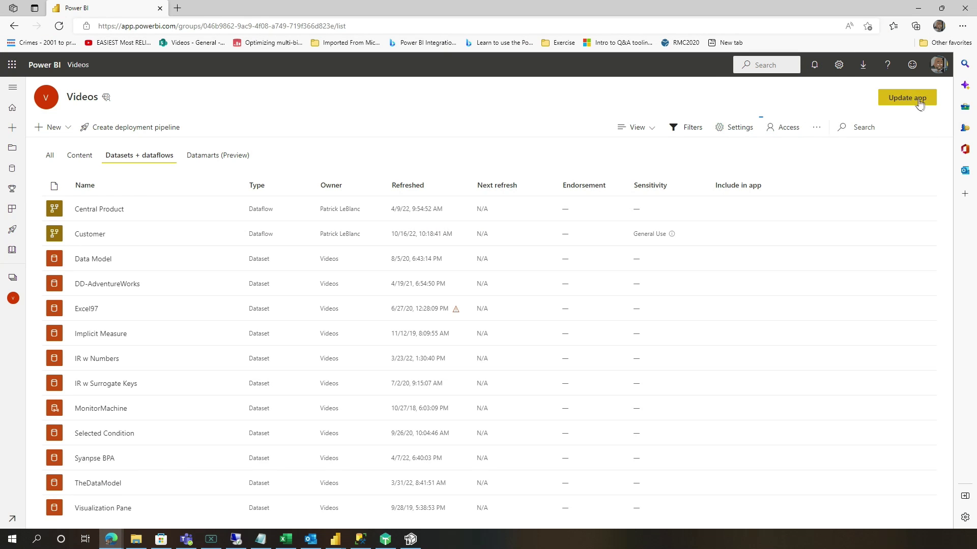
{"action": "left_click", "coordinate": [752, 130]}
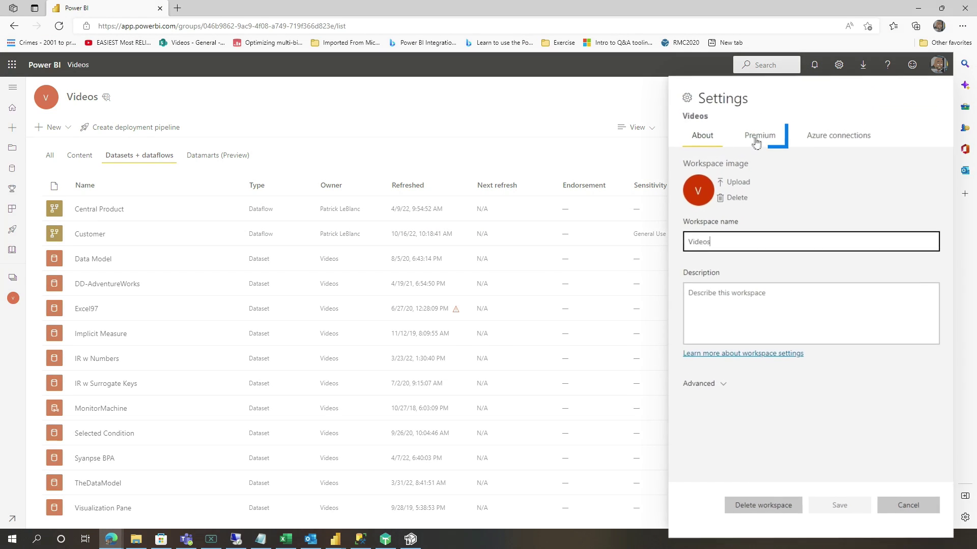
{"action": "left_click", "coordinate": [757, 138]}
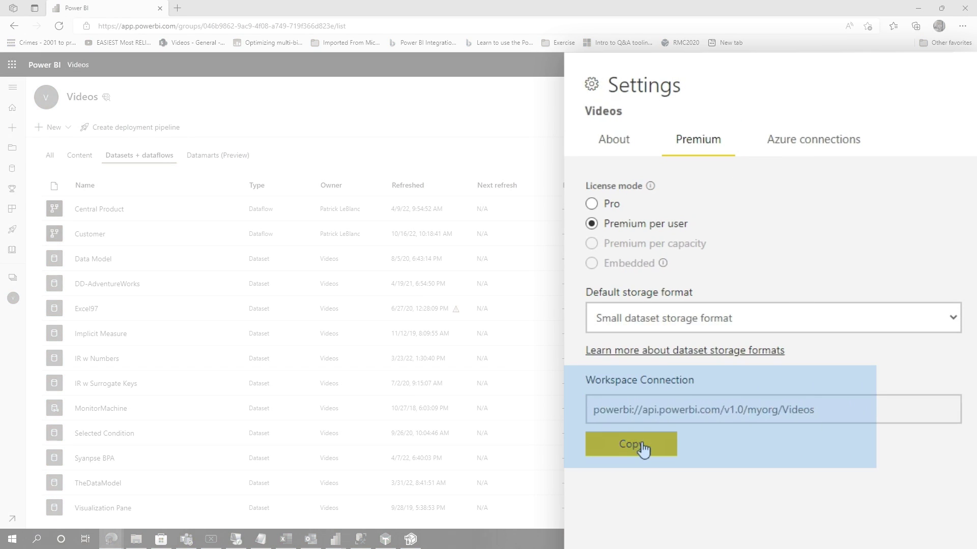
{"action": "key", "text": "alt+Tab"}
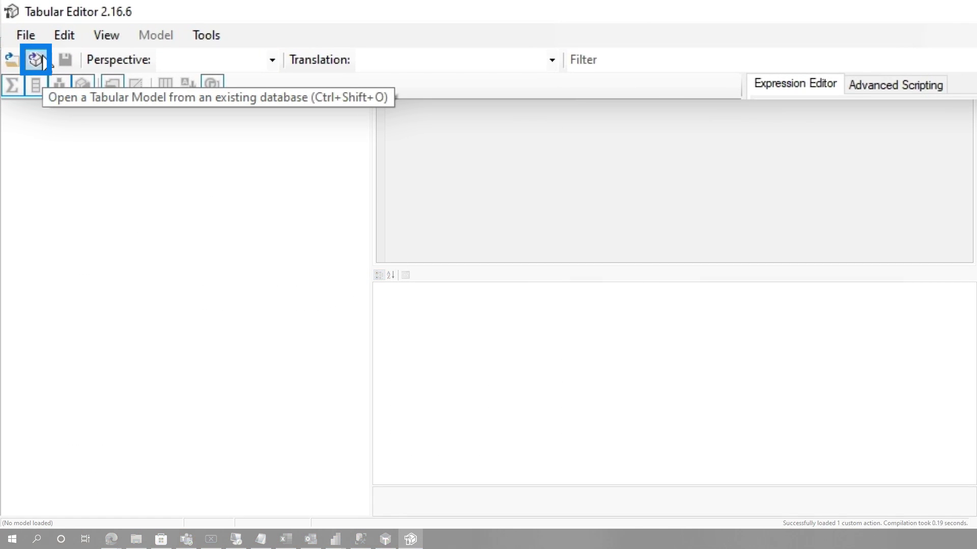
Step: Open TheDataModel from the Videos workspace server using the existing work account
{"action": "left_click", "coordinate": [39, 60]}
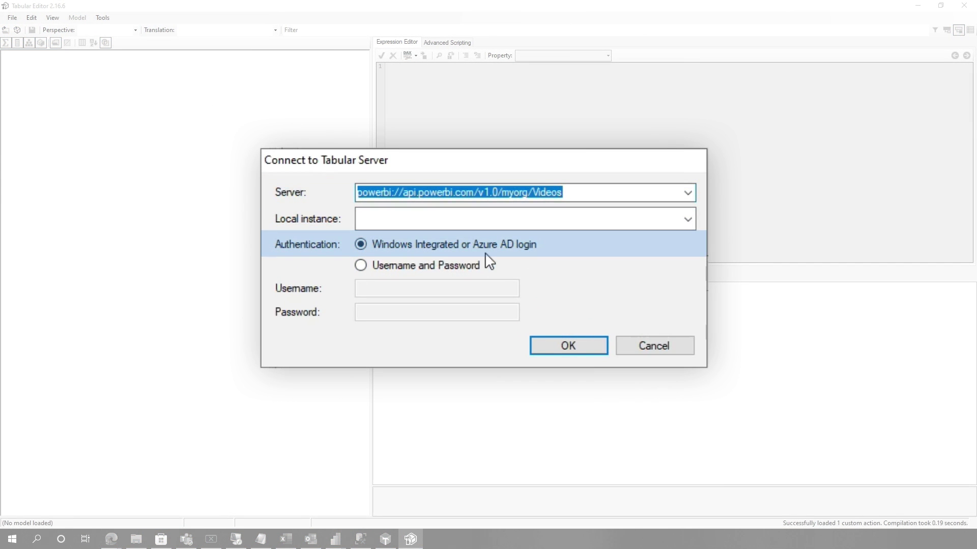
{"action": "left_click", "coordinate": [568, 346]}
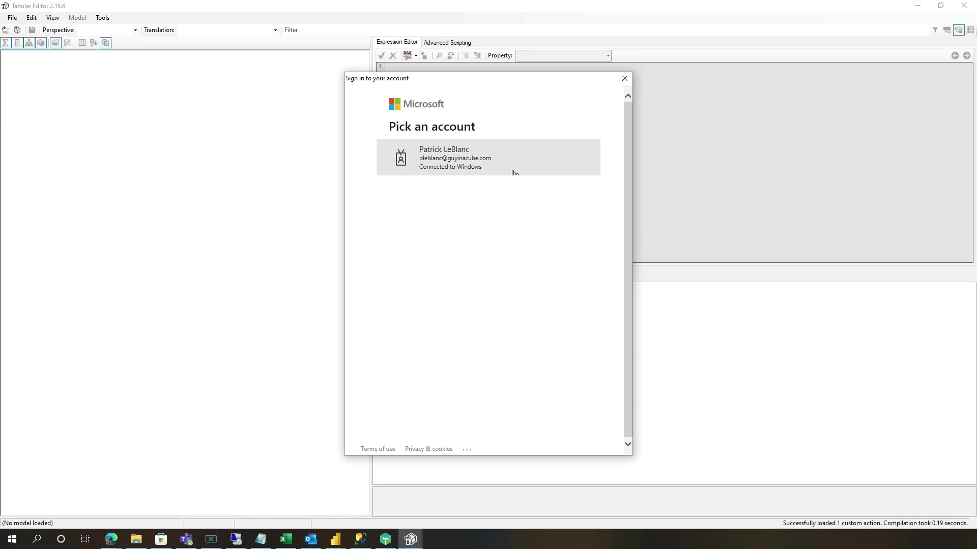
{"action": "left_click", "coordinate": [513, 172]}
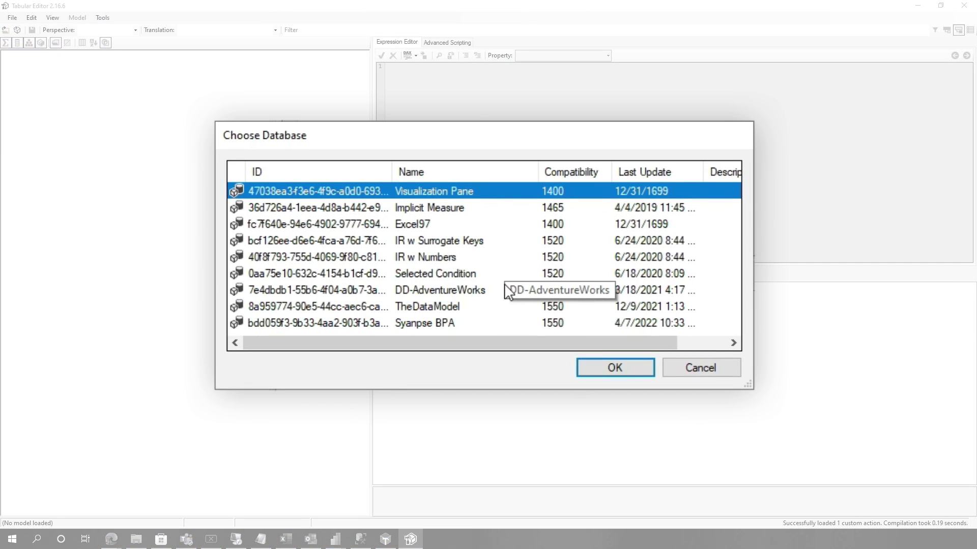
{"action": "left_click", "coordinate": [427, 315]}
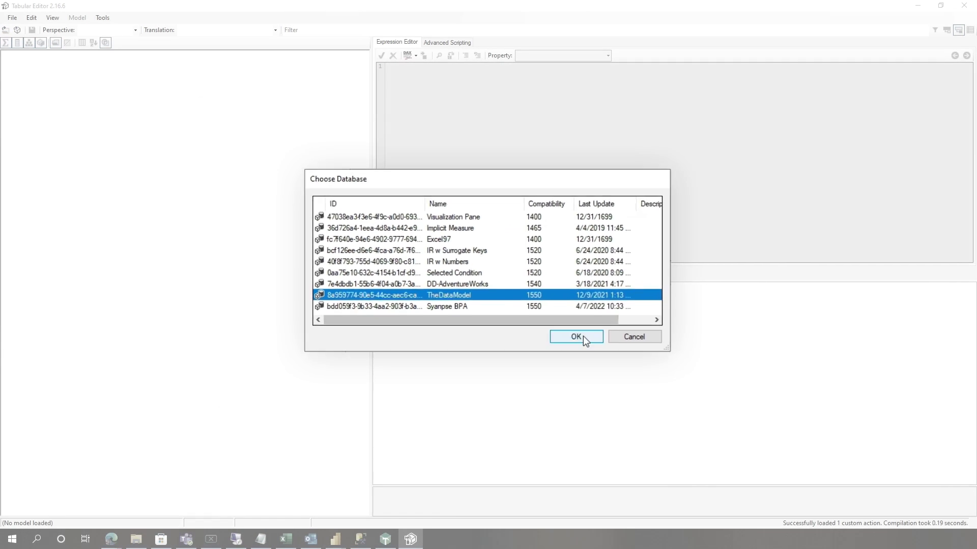
{"action": "left_click", "coordinate": [615, 367]}
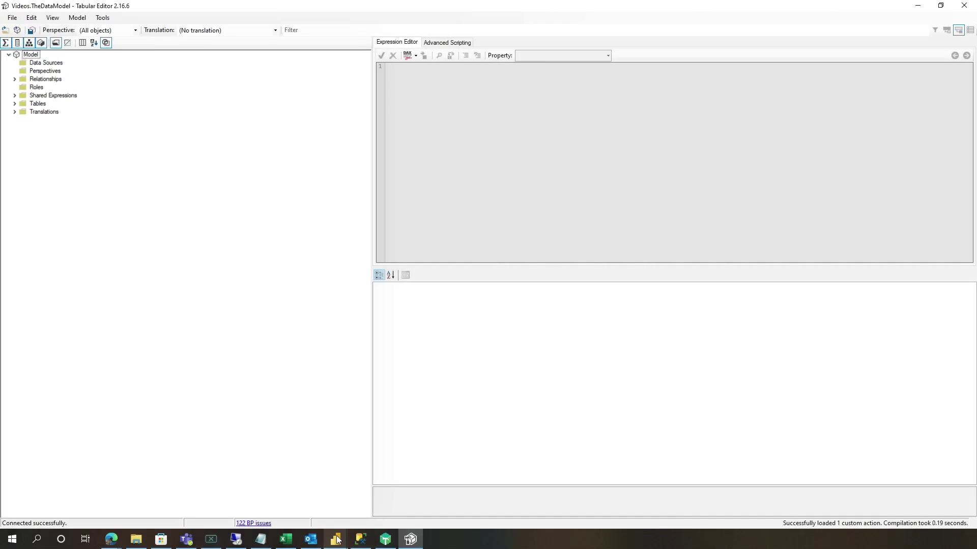
{"action": "left_click", "coordinate": [369, 516]}
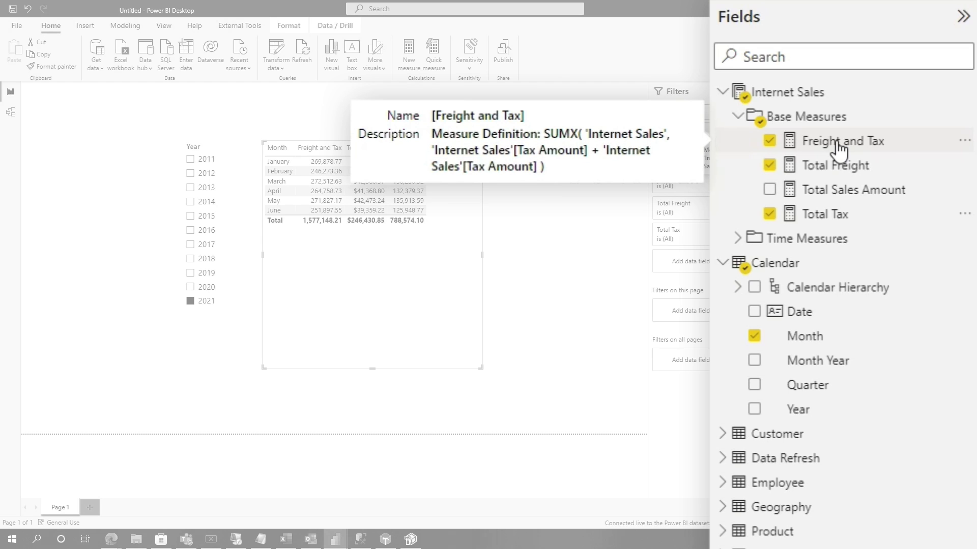
Step: Return to Tabular Editor after confirming Freight and Tax adds Tax Amount twice
{"action": "left_click", "coordinate": [412, 540]}
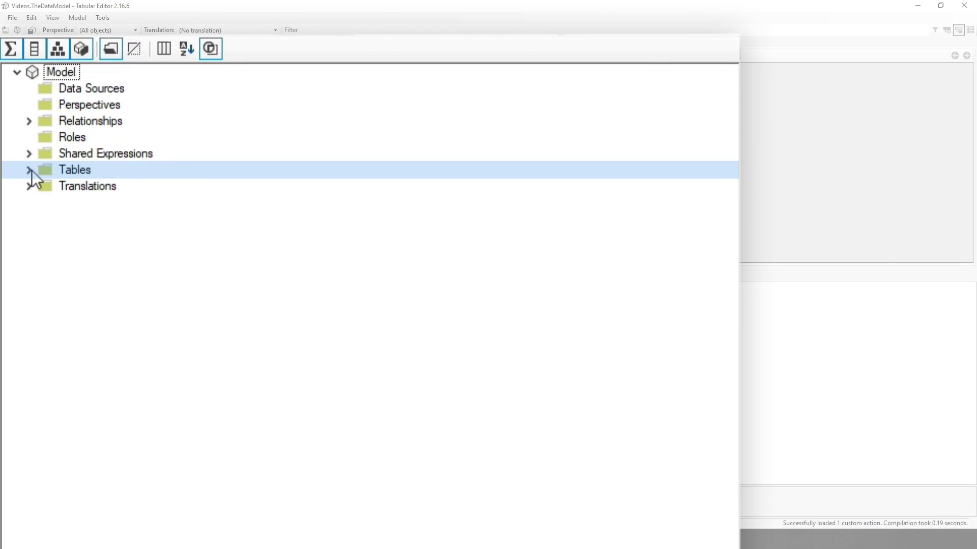
Step: Select the Freight and Tax measure under Tables > Internet Sales > Base Measures
{"action": "left_click", "coordinate": [29, 170]}
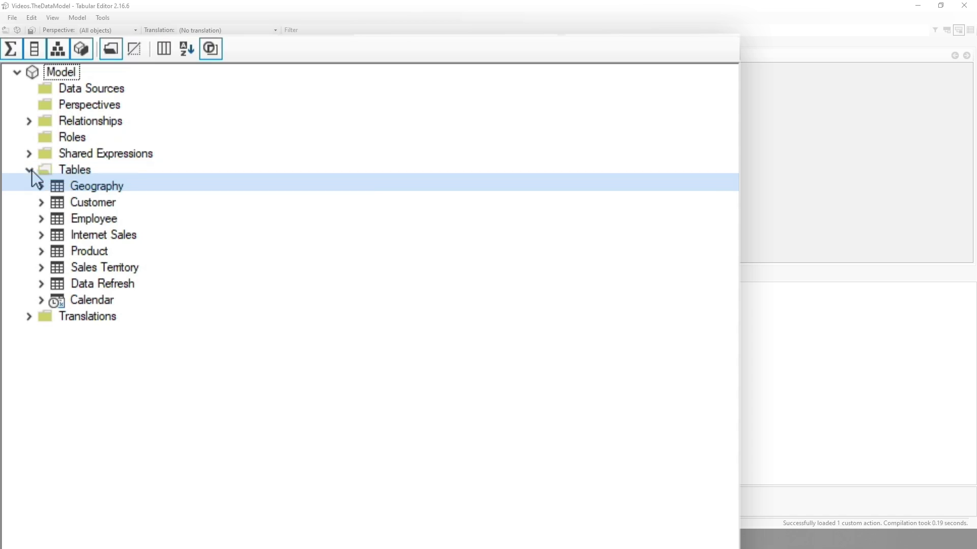
{"action": "left_click", "coordinate": [42, 236]}
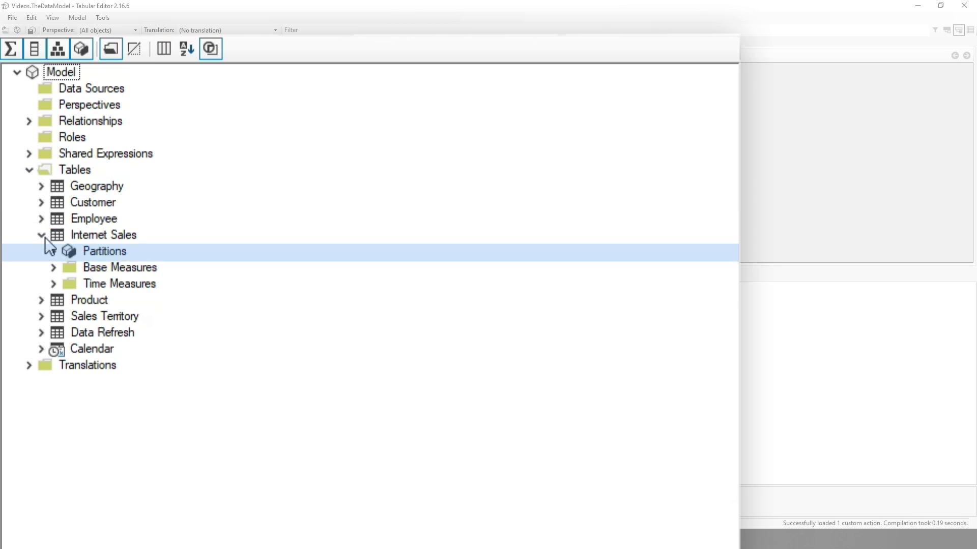
{"action": "left_click", "coordinate": [58, 267]}
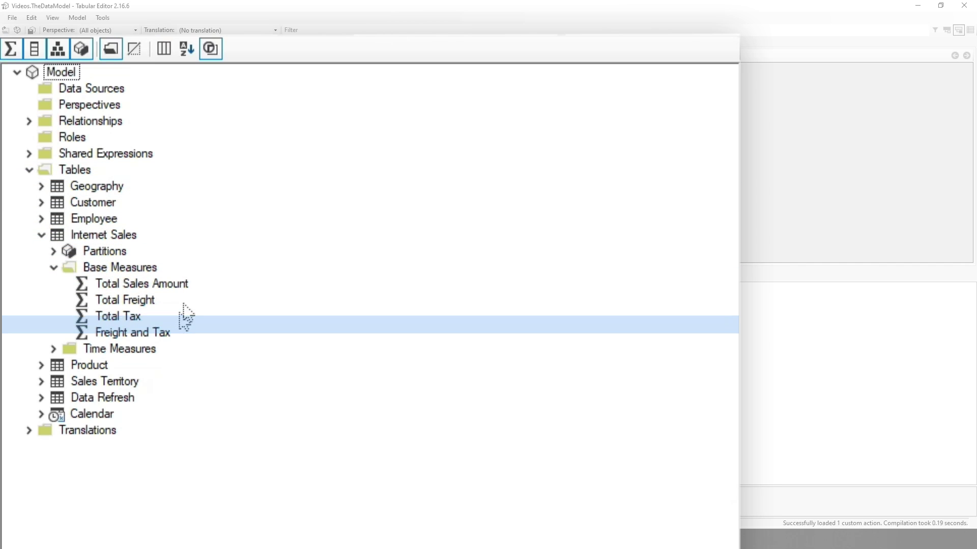
{"action": "left_click", "coordinate": [158, 333]}
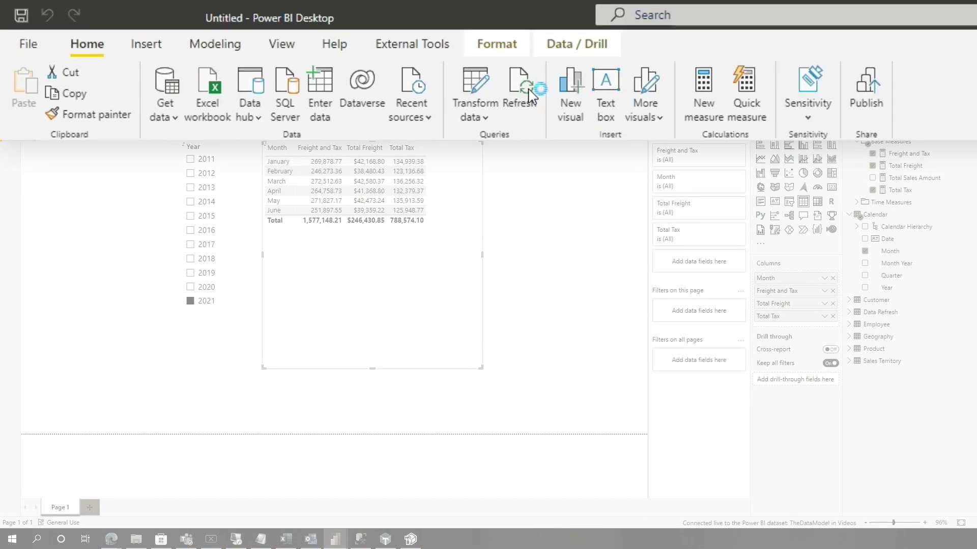
Step: Refresh the Power BI Desktop report to load the corrected Freight and Tax measure
{"action": "left_click", "coordinate": [615, 111]}
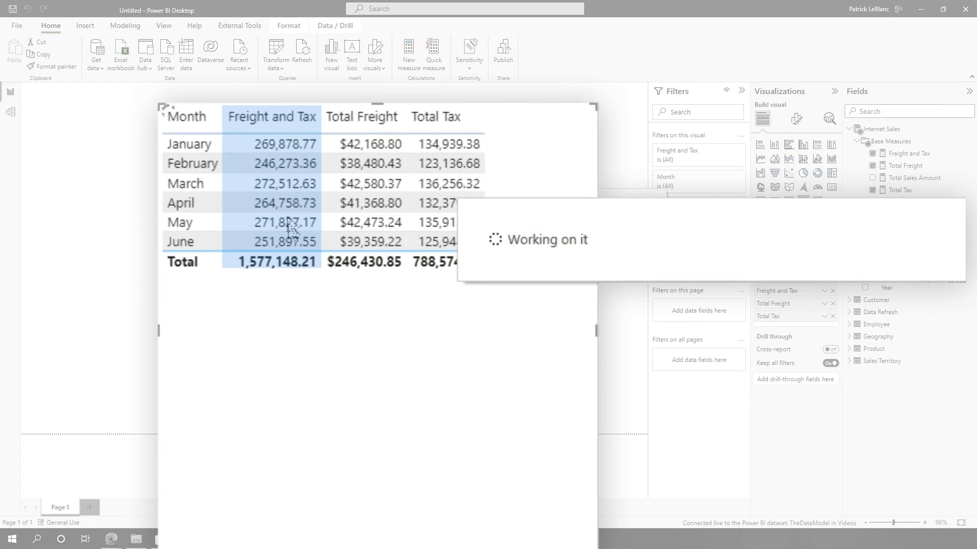